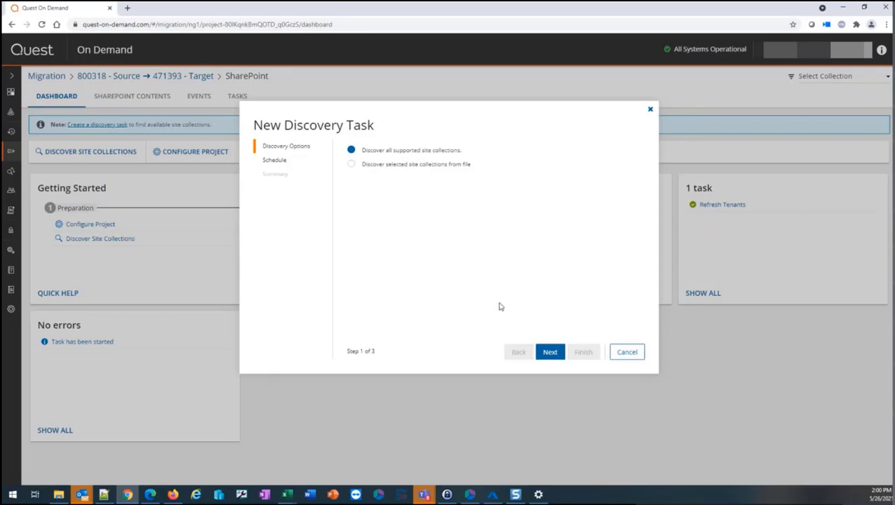
# - Create a discovery task for all supported site collections that runs now, named "Discover Site Collections Task - All"
pyautogui.click(550, 354)
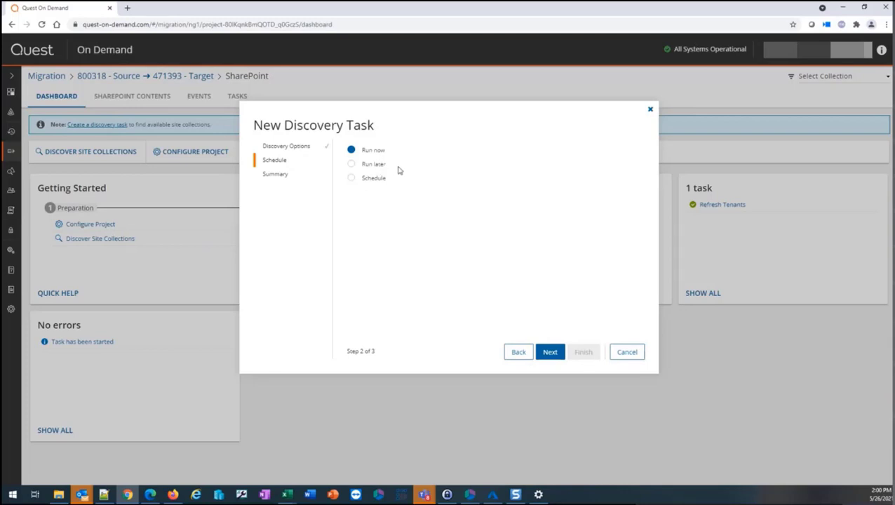
pyautogui.click(551, 353)
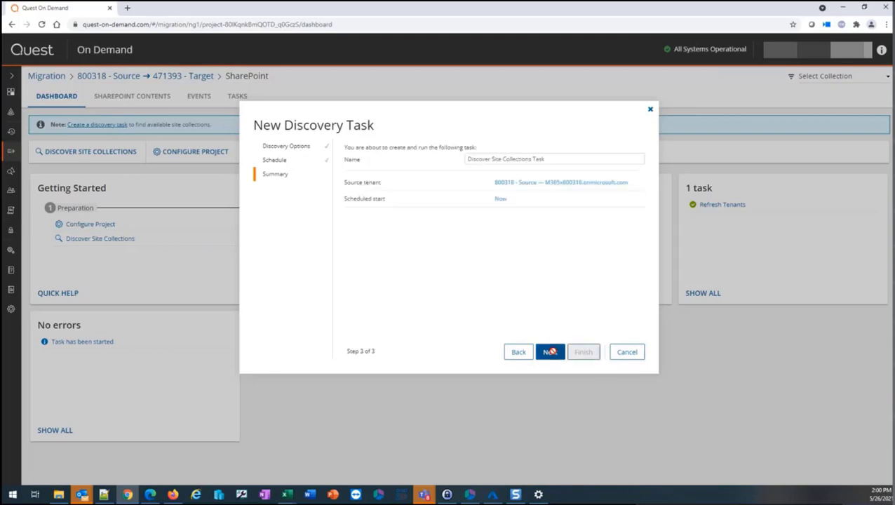
pyautogui.click(570, 158)
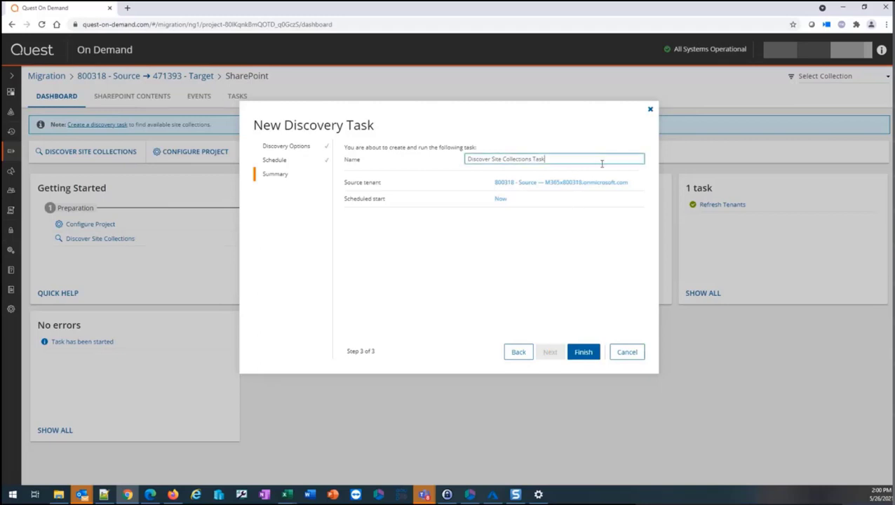
pyautogui.write('- All')
pyautogui.click(583, 351)
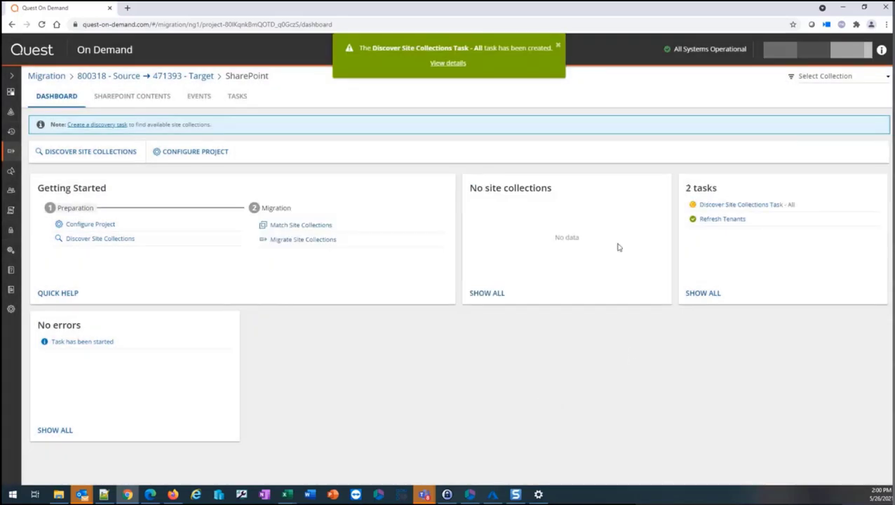
# - Examine the status, details and events of the "Discover Site Collections Task - All" task
pyautogui.click(438, 65)
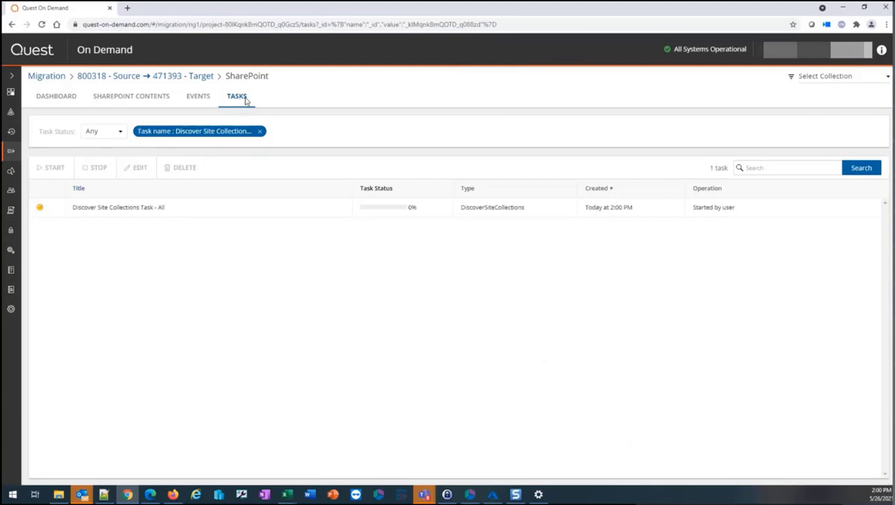
pyautogui.click(190, 209)
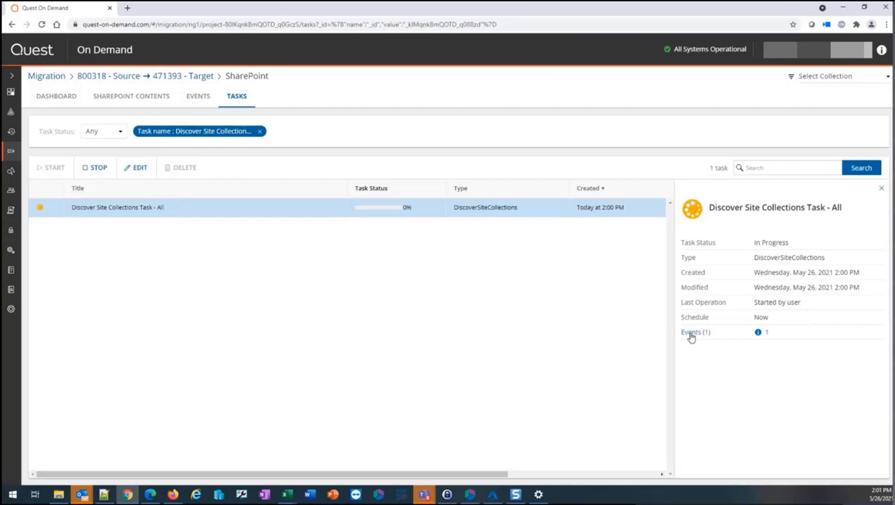
pyautogui.click(691, 334)
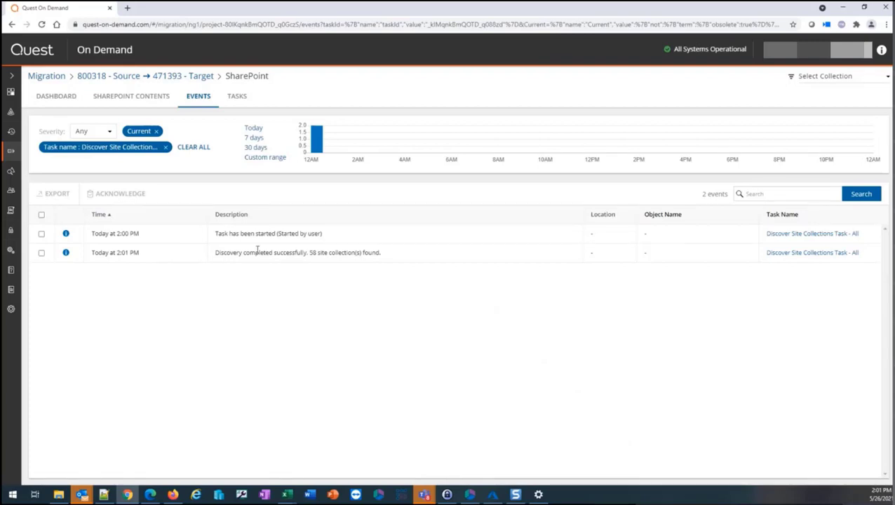
pyautogui.click(237, 97)
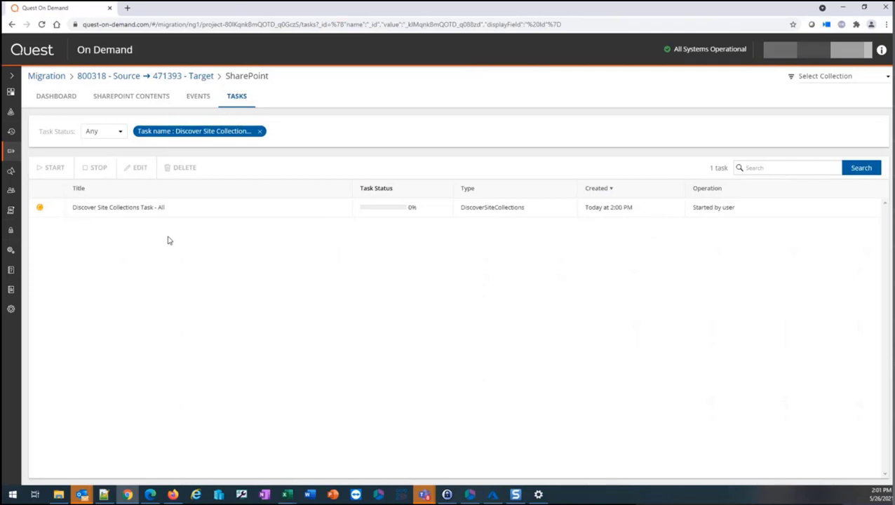
pyautogui.click(339, 212)
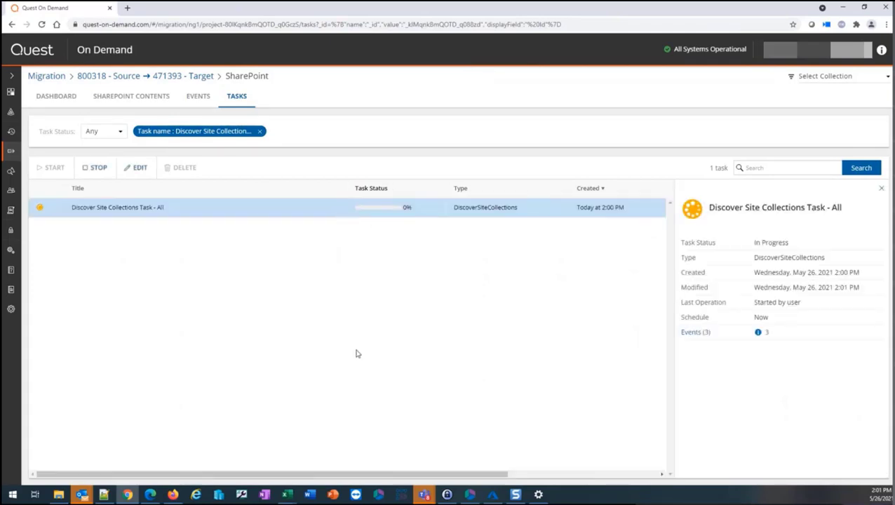
pyautogui.click(688, 333)
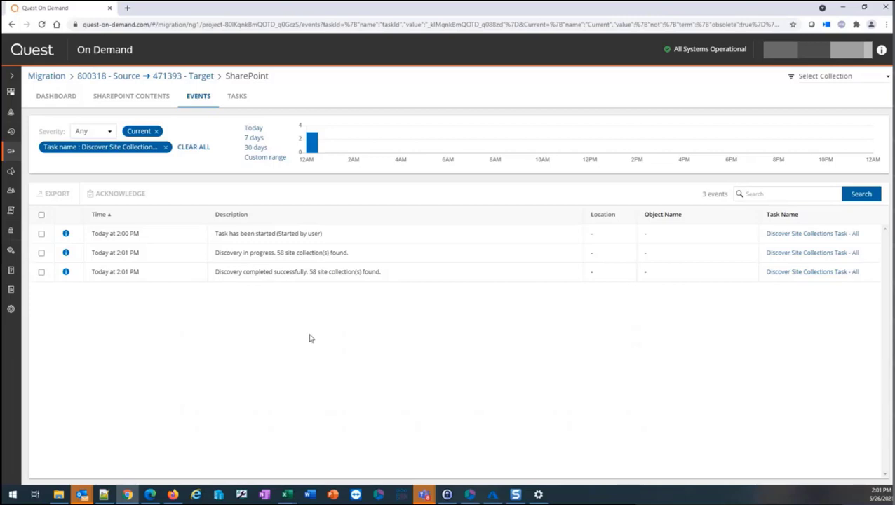
pyautogui.click(236, 96)
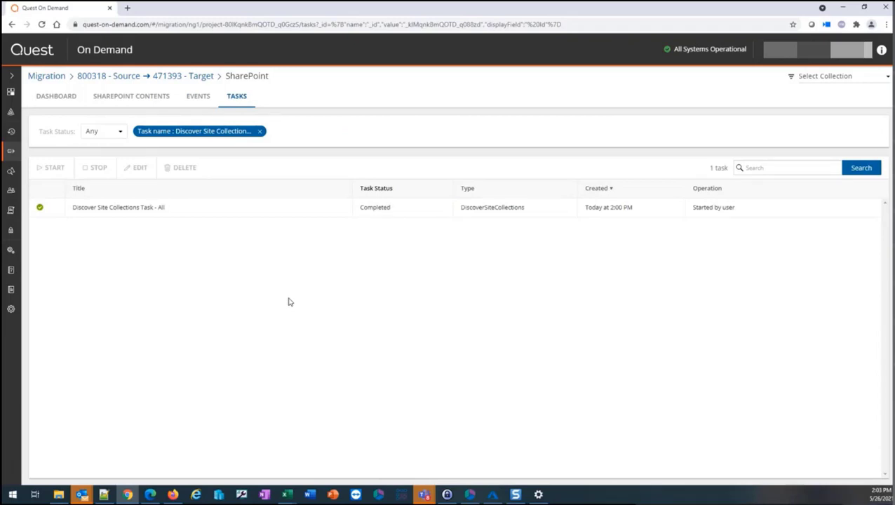
pyautogui.click(244, 214)
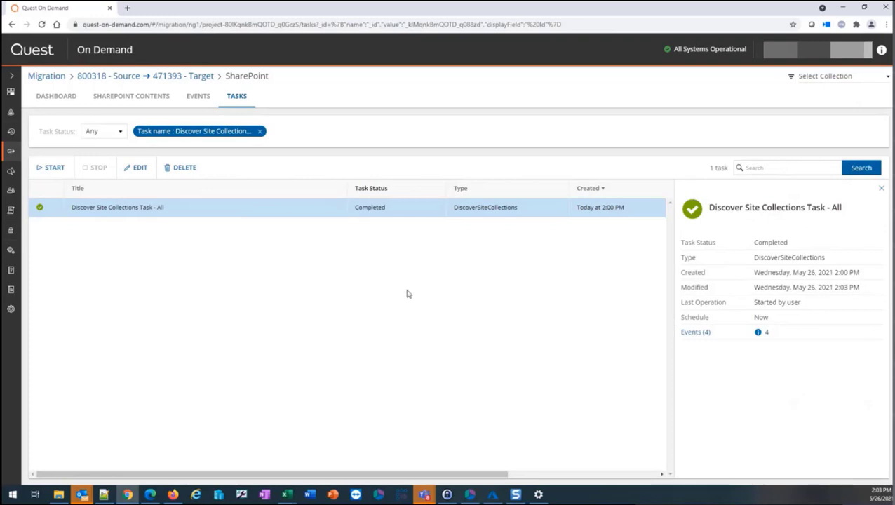
# - Delete all discovered site collections from the project's SharePoint contents
pyautogui.click(123, 103)
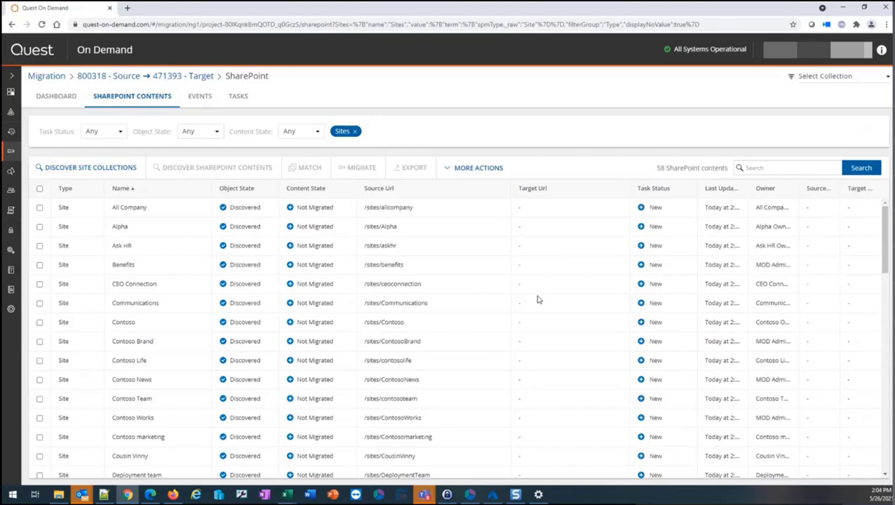
pyautogui.click(40, 188)
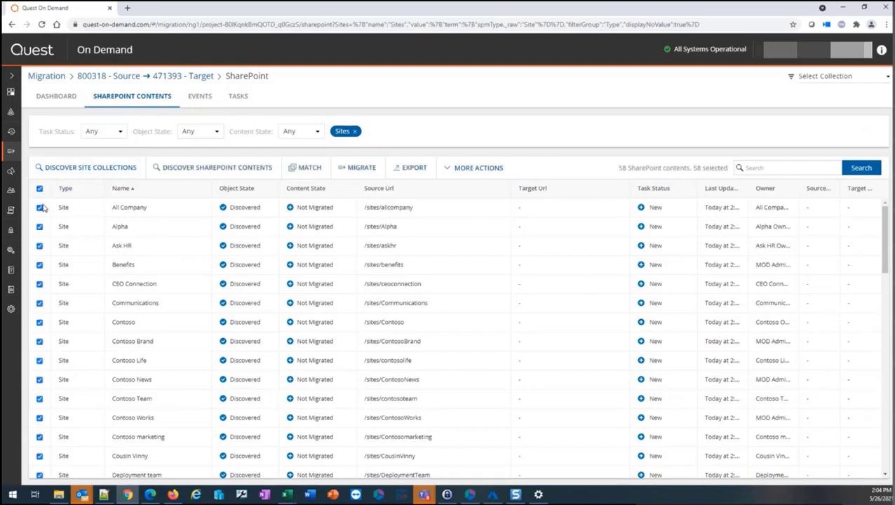
pyautogui.click(463, 172)
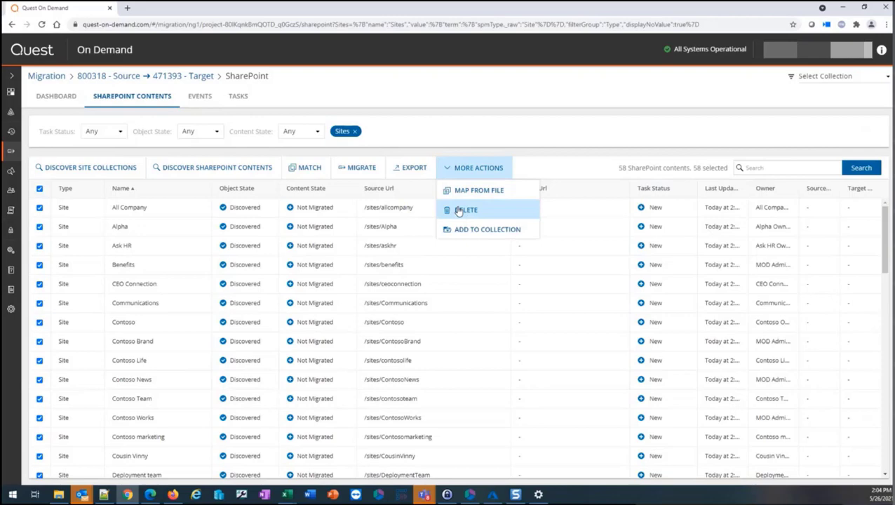
pyautogui.click(464, 210)
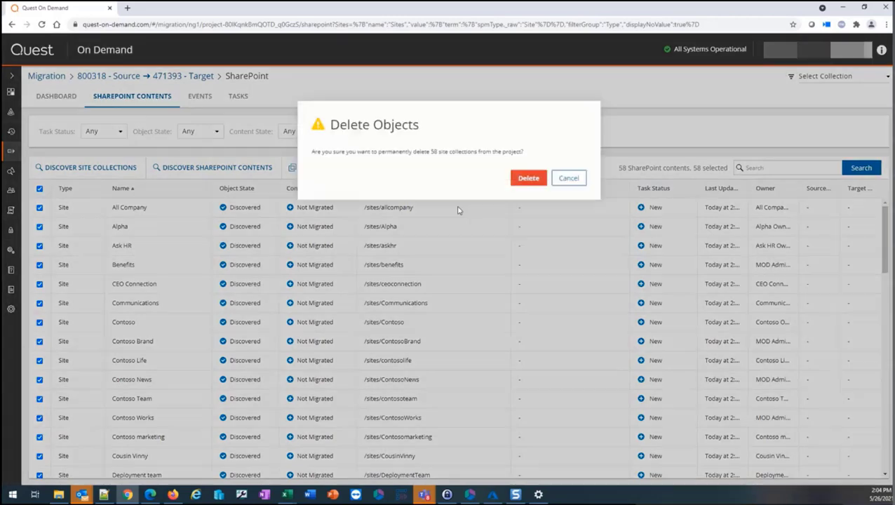
pyautogui.click(519, 180)
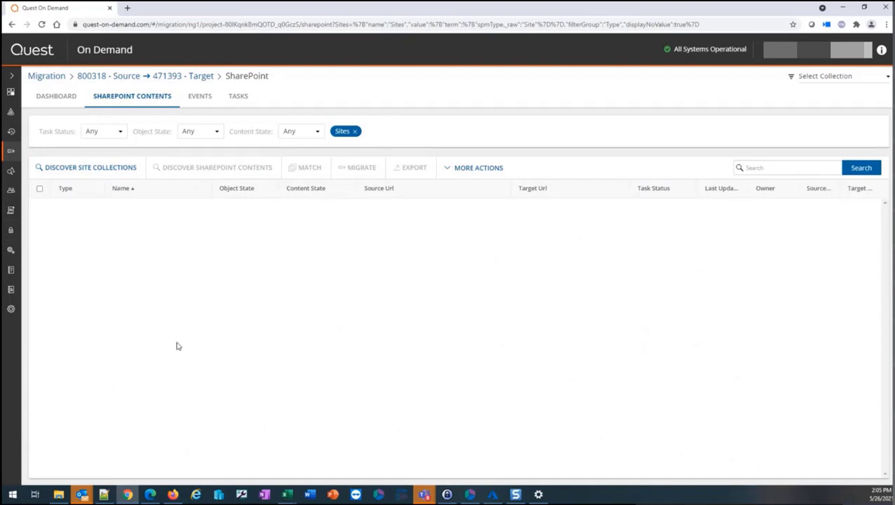
# - Switch to the SharePoint admin center to view the active sites, and examine the URL column of Sites_ALL_800318.csv in Excel
pyautogui.click(153, 494)
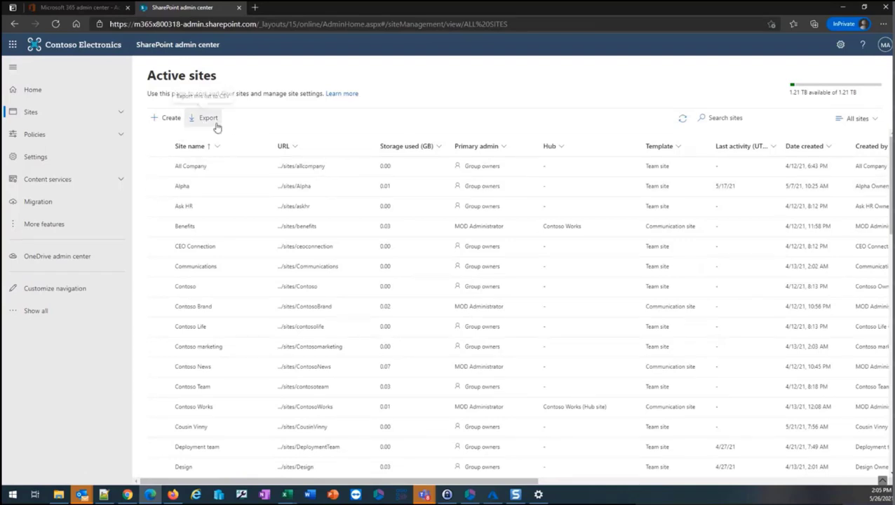
pyautogui.click(286, 495)
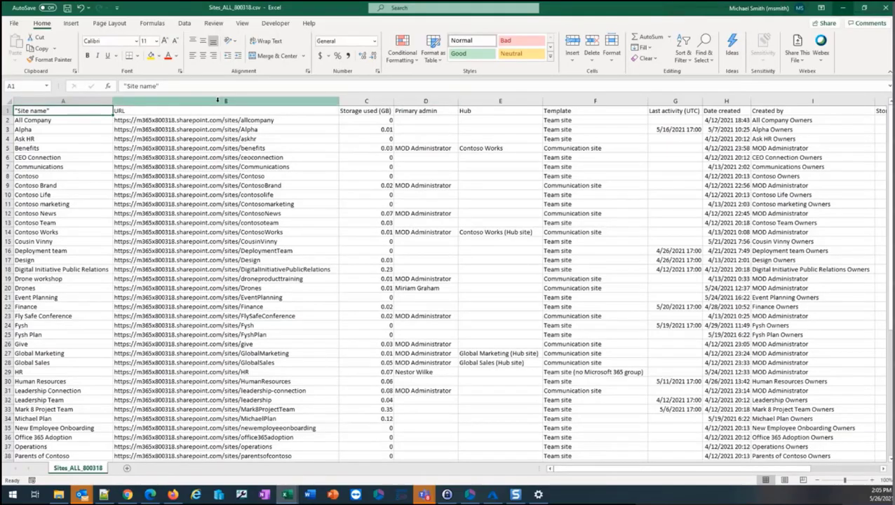
pyautogui.click(176, 102)
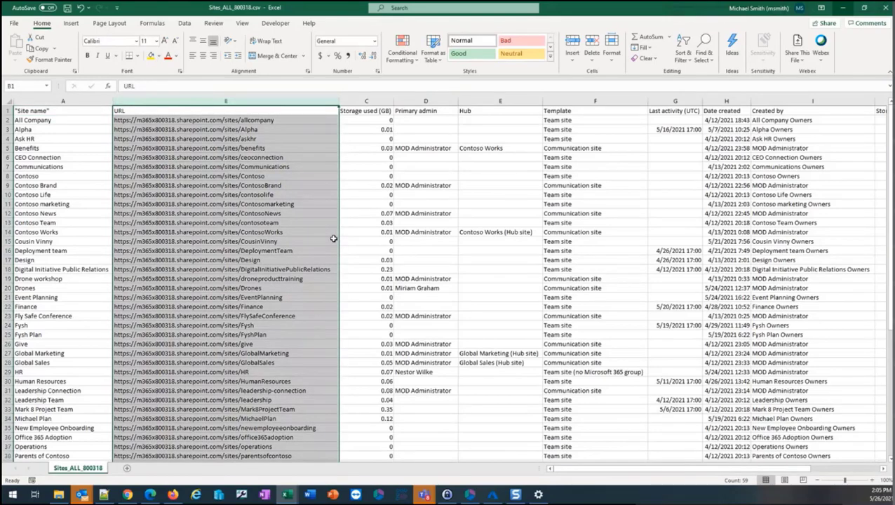
# - Select the rows for the Sales, Sales East, Sales North, Sales South and Sales West sites in the full site list
pyautogui.click(73, 345)
pyautogui.scroll(-6, 74, 358)
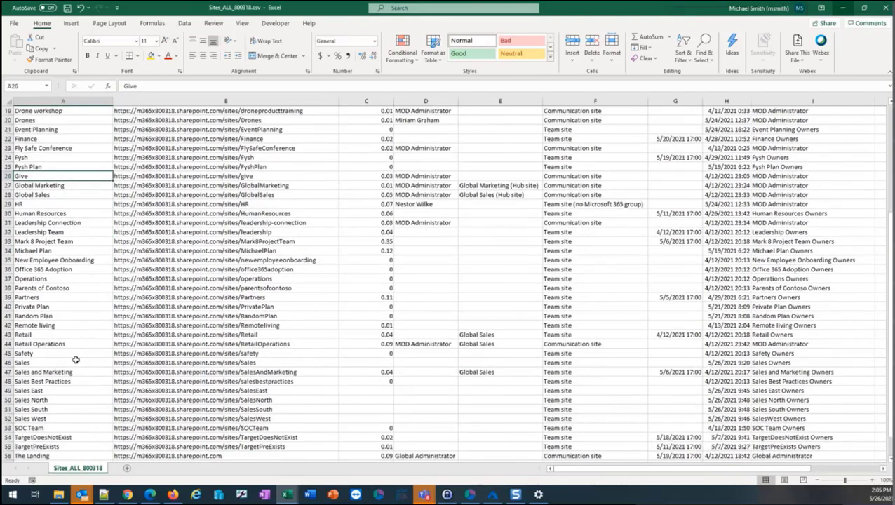
pyautogui.scroll(-1, 76, 360)
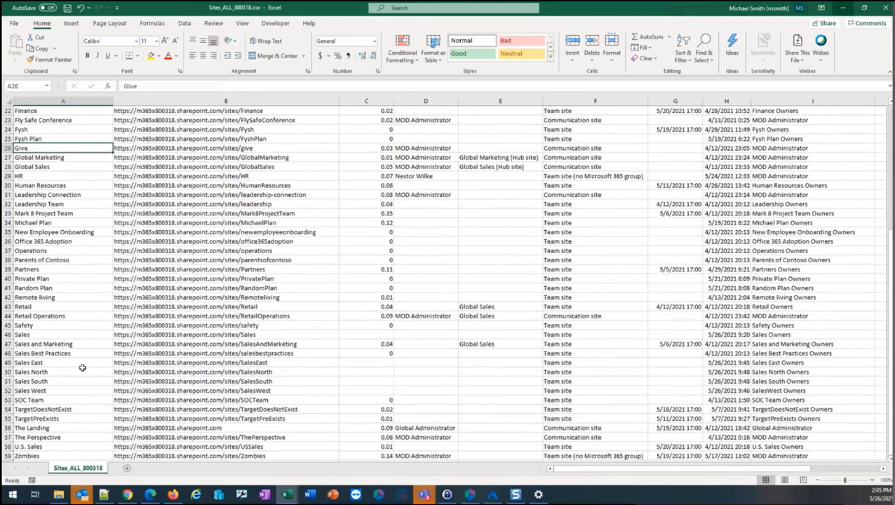
pyautogui.click(8, 335)
pyautogui.moveTo(8, 363); pyautogui.dragTo(8, 400)
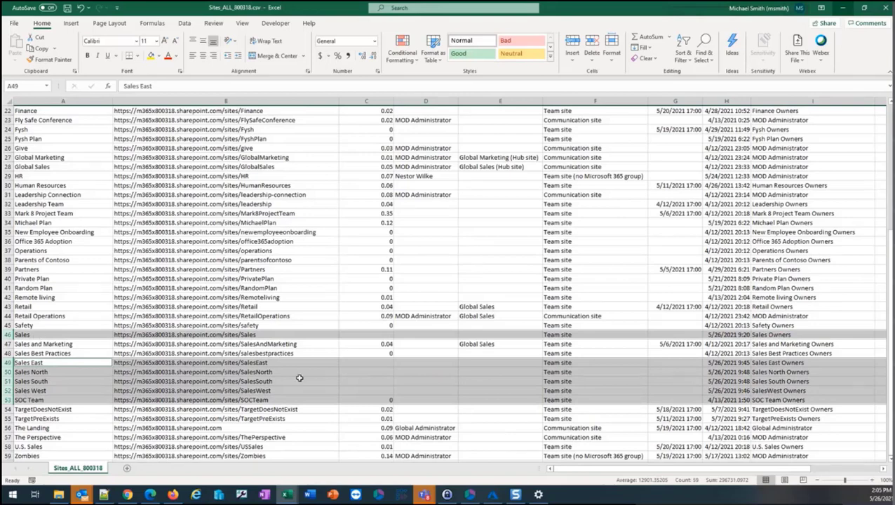
pyautogui.keyDown('ctrl'); pyautogui.click(8, 400); pyautogui.keyUp('ctrl')
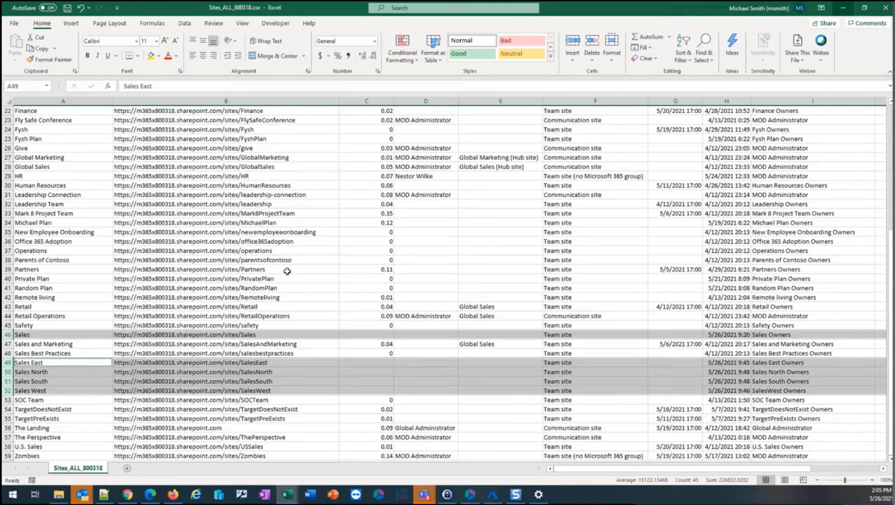
# - Switch to the Sites__800318_discovery_SALES.csv workbook and examine its site name and URL columns
pyautogui.click(287, 496)
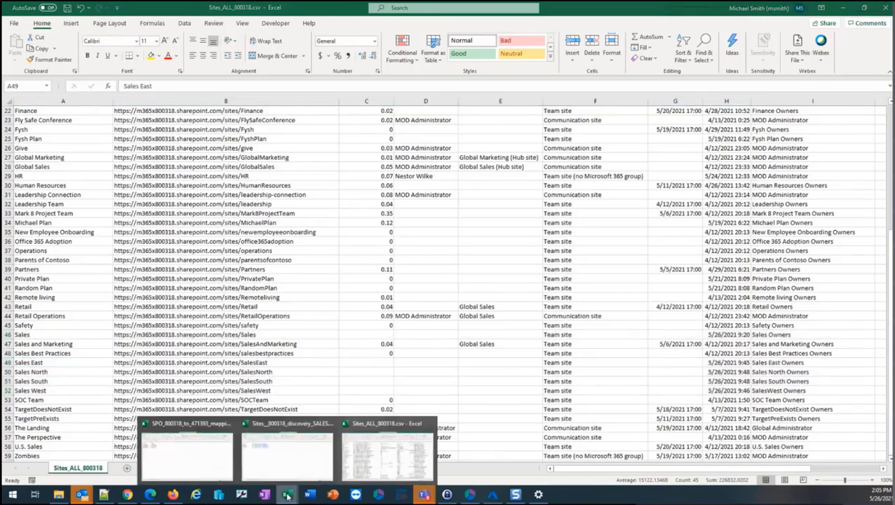
pyautogui.click(270, 456)
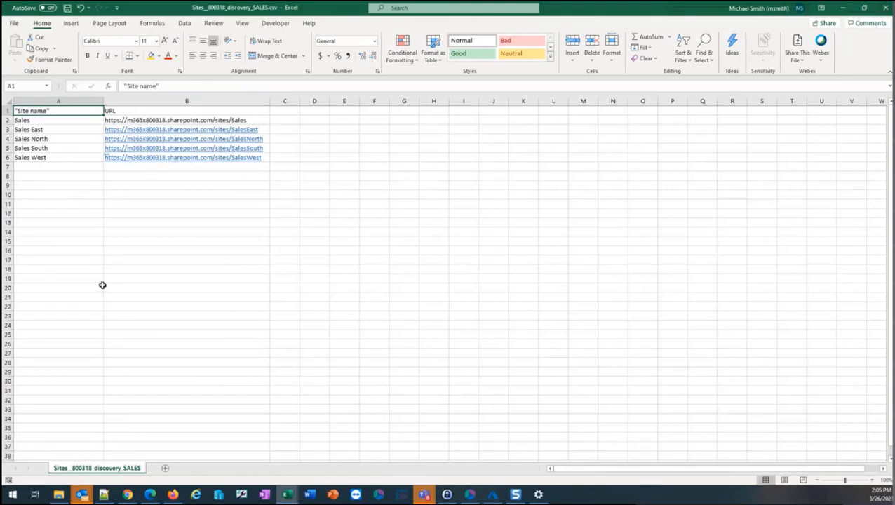
pyautogui.click(57, 99)
# - Switch to Quest On Demand and start a discovery task for selected site collections from the file Sites__800318_discovery_SALES.csv
pyautogui.click(127, 495)
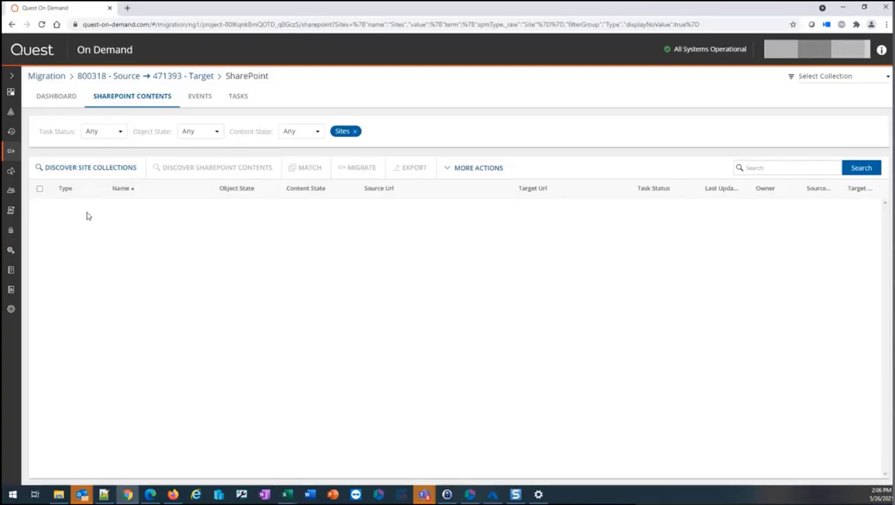
pyautogui.click(87, 174)
pyautogui.click(351, 164)
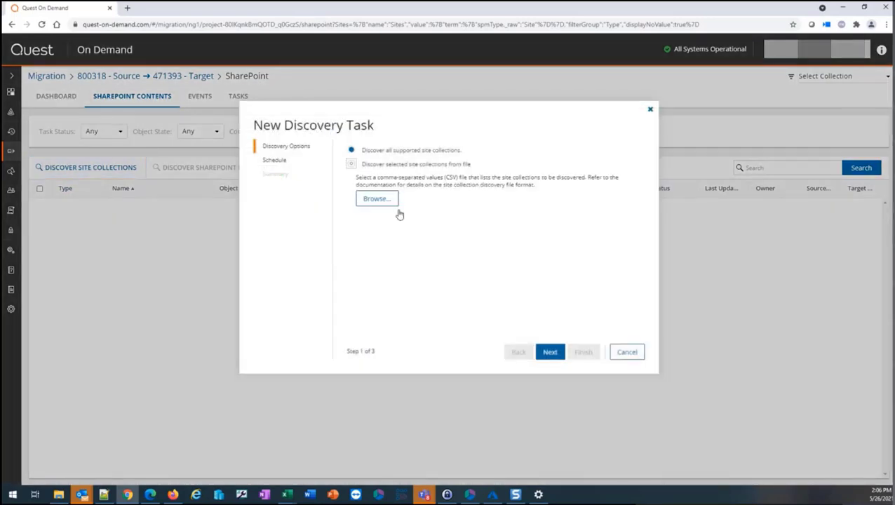
pyautogui.click(380, 204)
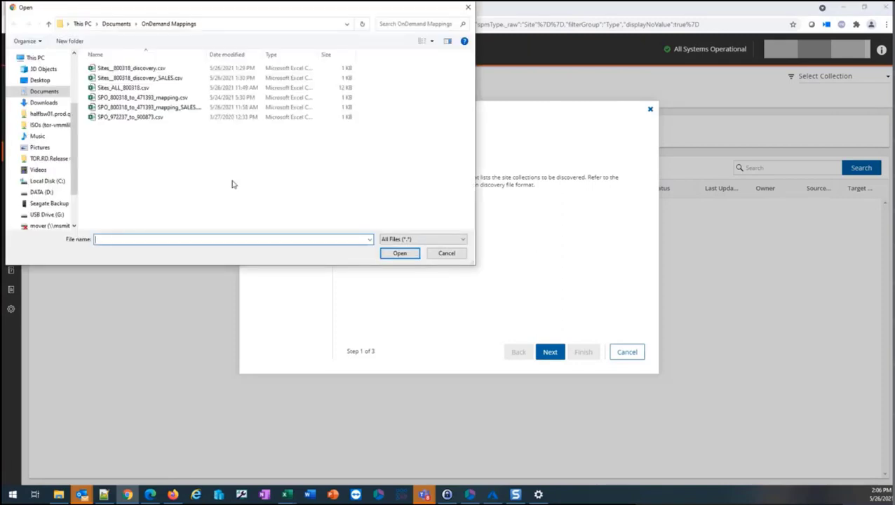
pyautogui.click(140, 79)
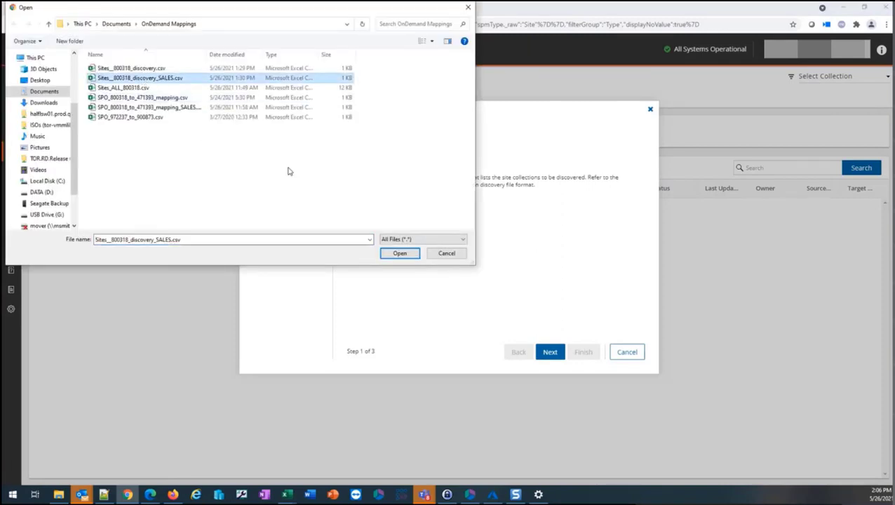
pyautogui.click(386, 254)
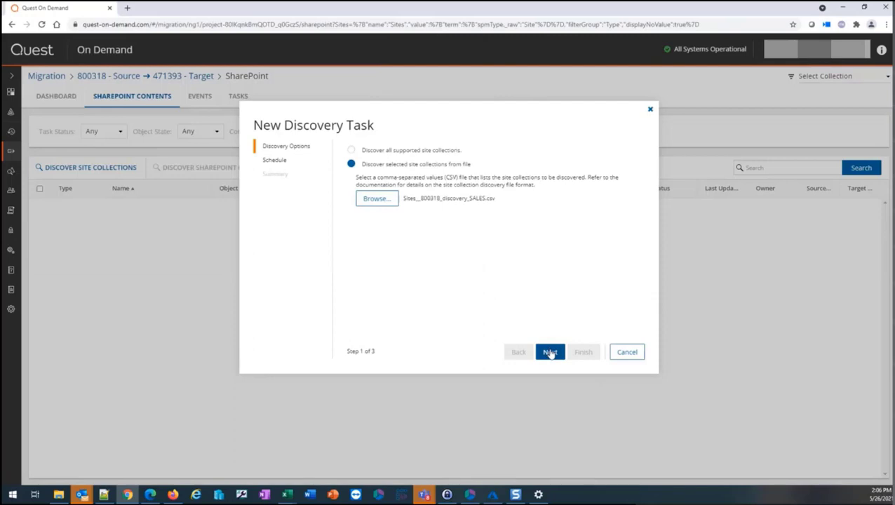
# - Schedule the discovery task to run now, name it "Discover Site Collections Task - Sales" and create it
pyautogui.click(550, 352)
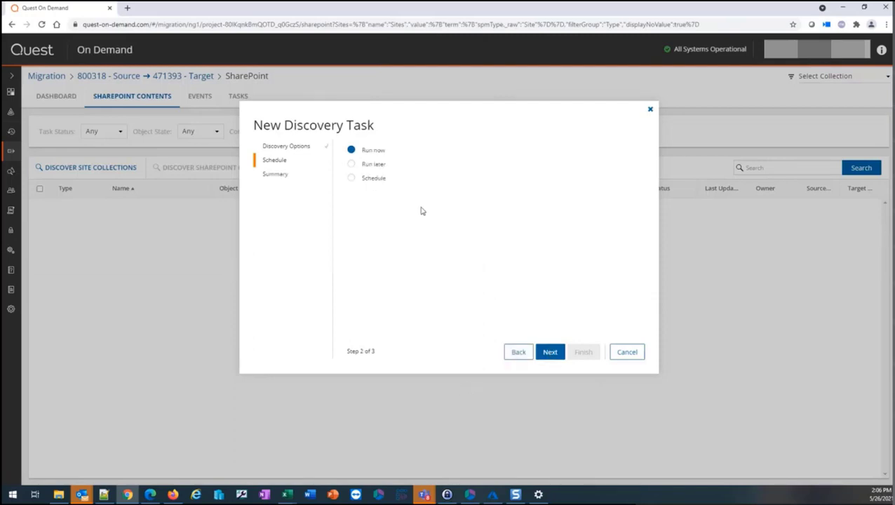
pyautogui.click(552, 355)
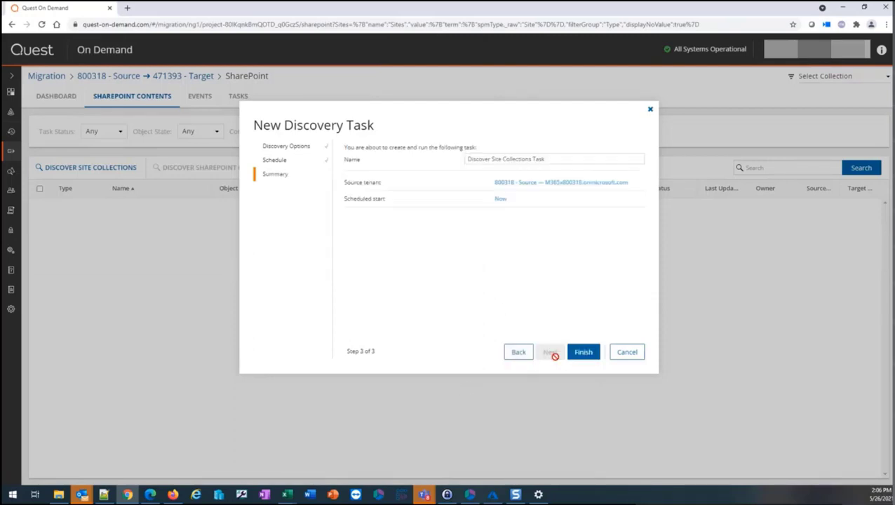
pyautogui.click(582, 158)
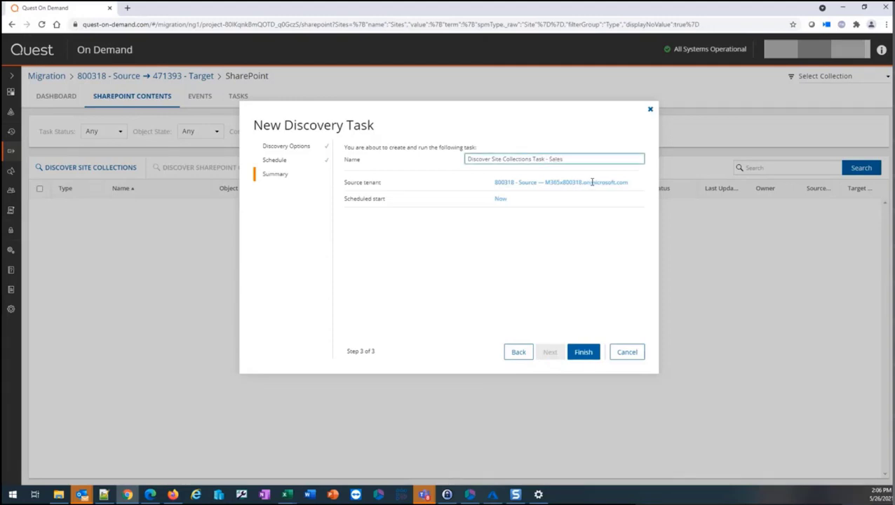
pyautogui.click(583, 355)
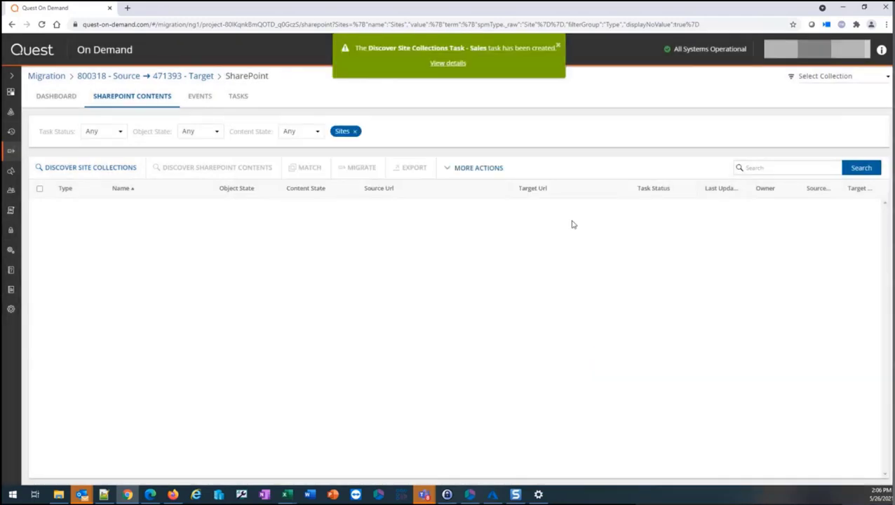
# - Check the status of the Sales discovery task and view the discovered sites in the project's SharePoint contents
pyautogui.click(453, 65)
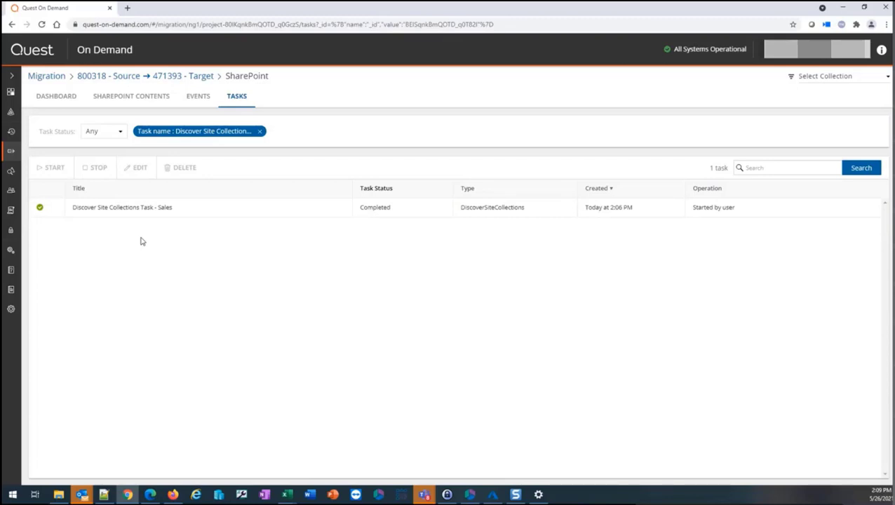
pyautogui.click(125, 98)
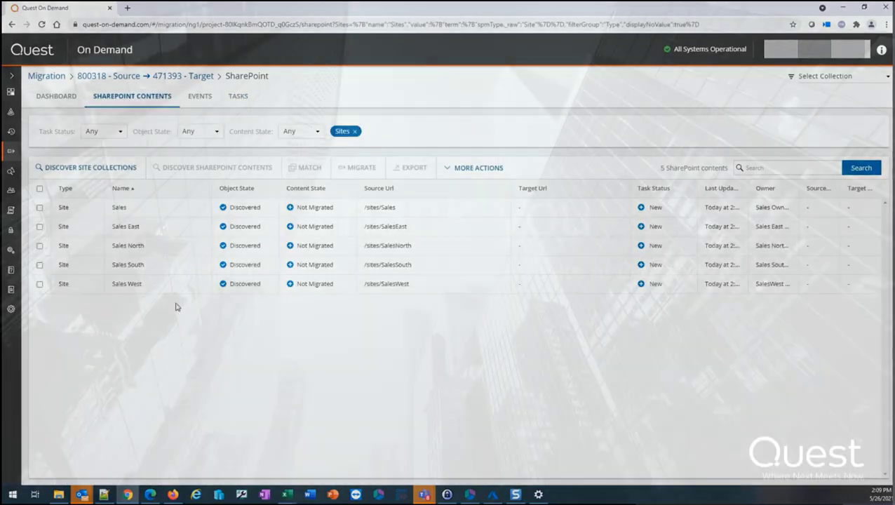